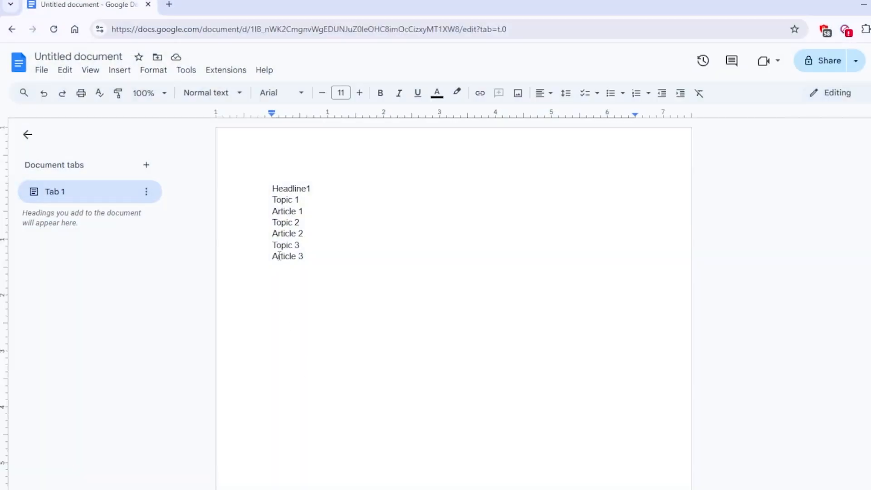
{"action": "left_click_drag", "start_coordinate": [270, 184], "coordinate": [313, 184]}
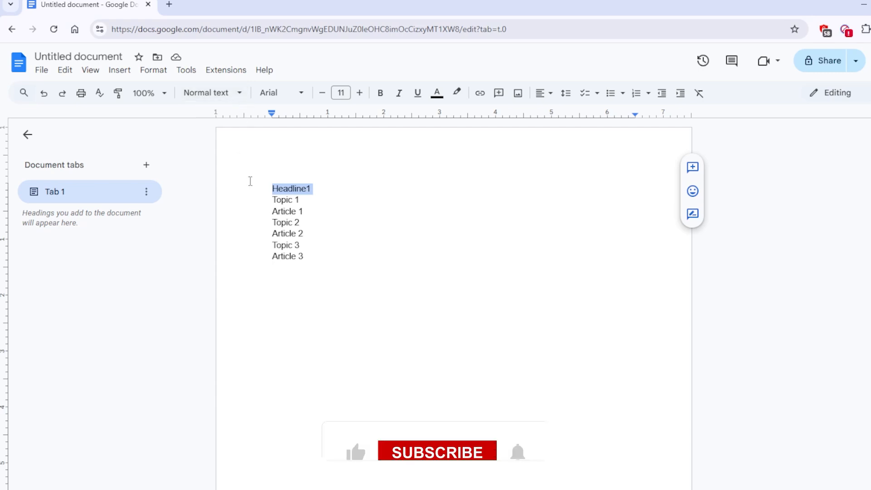
{"action": "left_click", "coordinate": [233, 100]}
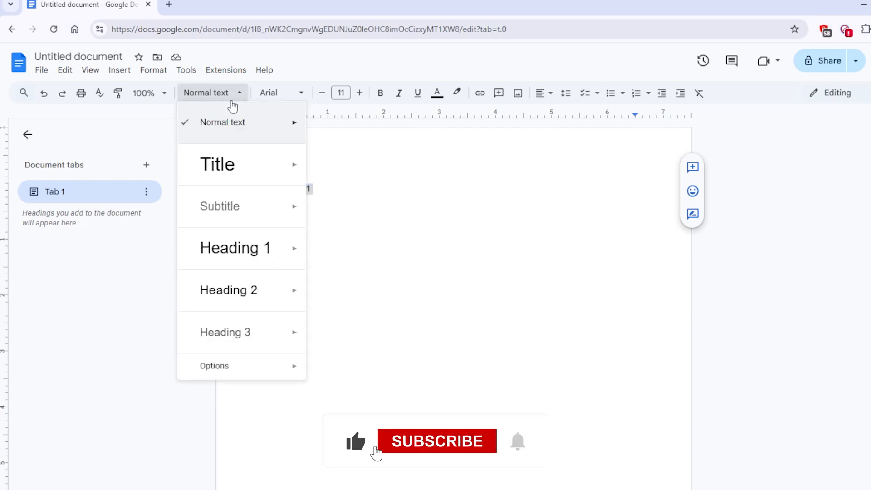
{"action": "mouse_move", "coordinate": [277, 252]}
{"action": "left_click", "coordinate": [352, 189]}
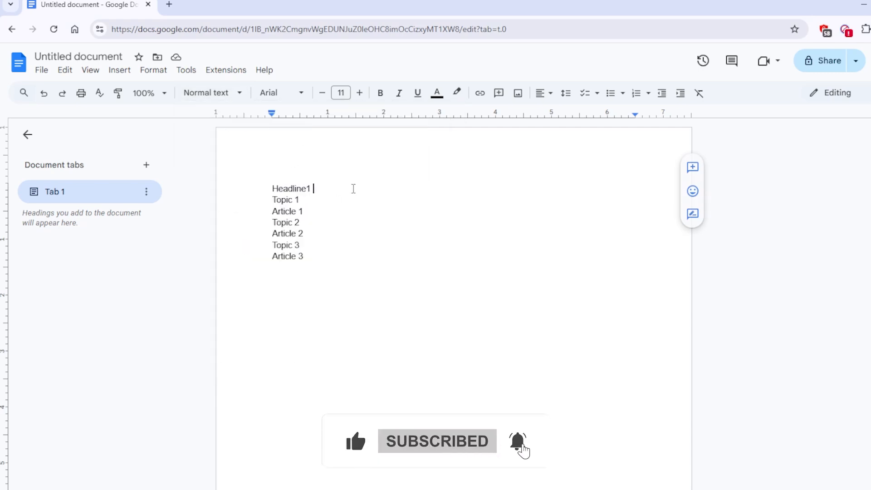
Apply the Heading 1 style to the Headline1 line.
{"action": "left_click_drag", "start_coordinate": [267, 187], "coordinate": [322, 189]}
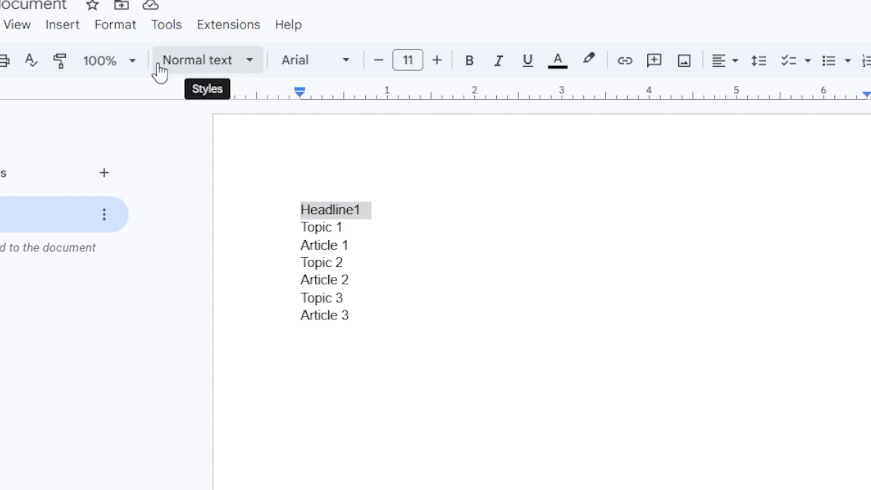
{"action": "left_click", "coordinate": [200, 70]}
{"action": "left_click", "coordinate": [282, 301]}
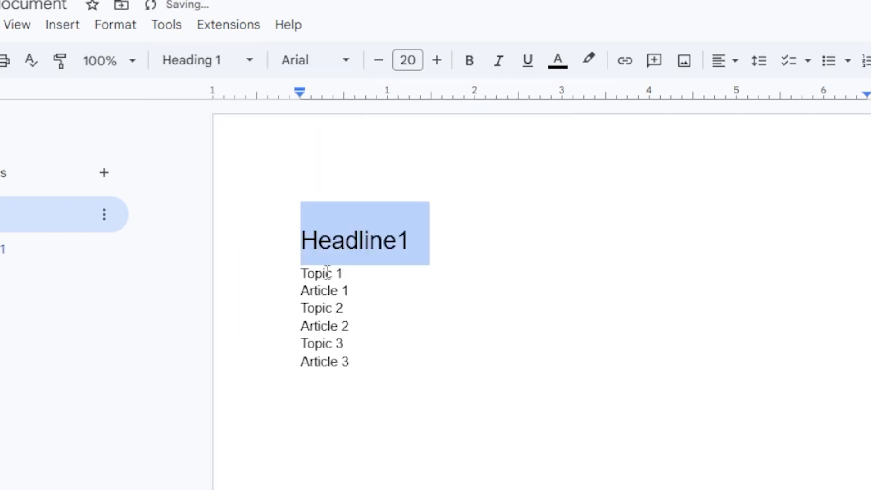
Apply the Heading 2 style to the Topic 1 line.
{"action": "left_click_drag", "start_coordinate": [301, 276], "coordinate": [353, 278]}
{"action": "left_click", "coordinate": [198, 63]}
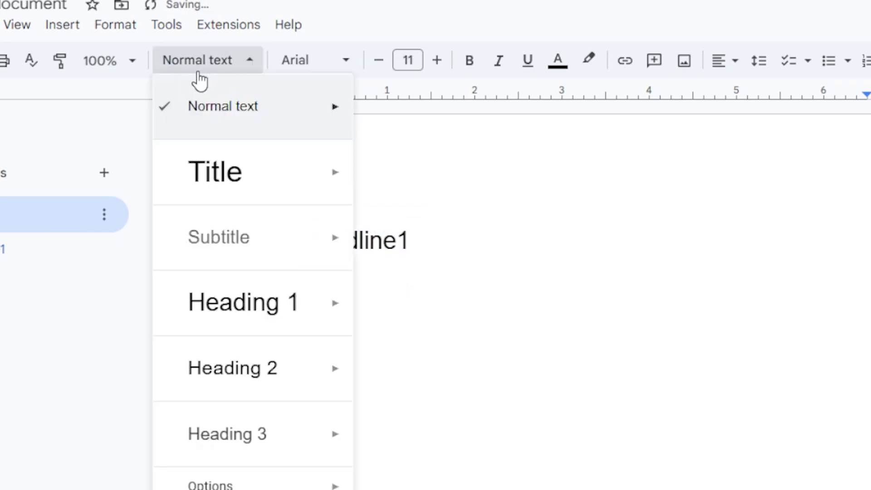
{"action": "left_click", "coordinate": [272, 364]}
Apply the Heading 3 style to the Article 1 line.
{"action": "left_click_drag", "start_coordinate": [301, 326], "coordinate": [357, 324]}
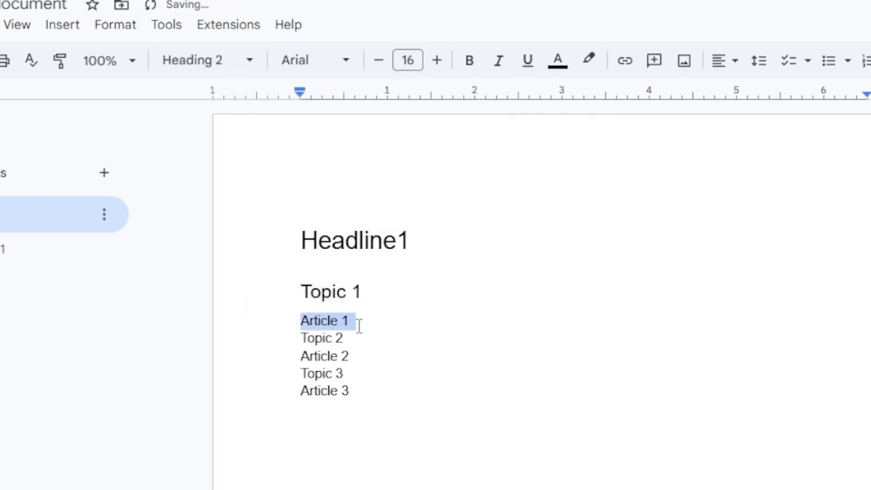
{"action": "left_click", "coordinate": [219, 60]}
{"action": "mouse_move", "coordinate": [260, 387]}
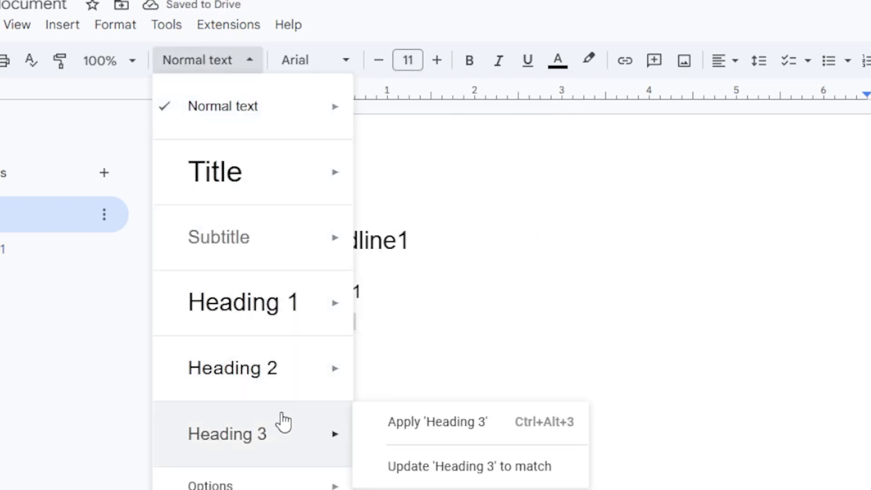
{"action": "left_click", "coordinate": [288, 426]}
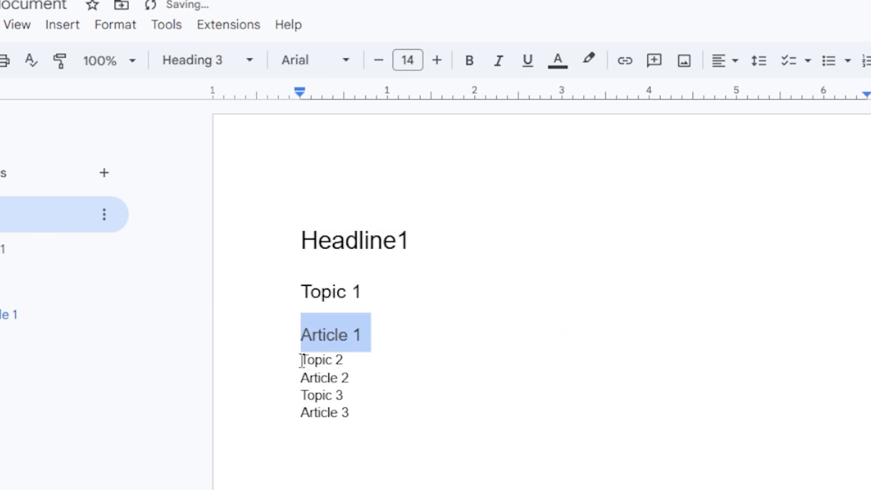
Apply the Heading 2 style to the Topic 2 line.
{"action": "left_click_drag", "start_coordinate": [302, 360], "coordinate": [344, 361]}
{"action": "left_click", "coordinate": [193, 59]}
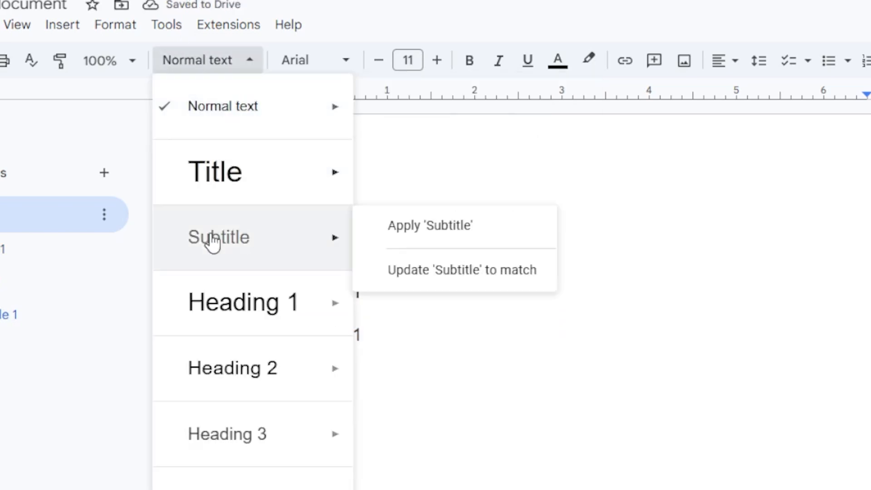
{"action": "left_click", "coordinate": [264, 387]}
Apply the Heading 3 style to the Article 2 line.
{"action": "left_click_drag", "start_coordinate": [300, 409], "coordinate": [353, 409]}
{"action": "left_click", "coordinate": [200, 60]}
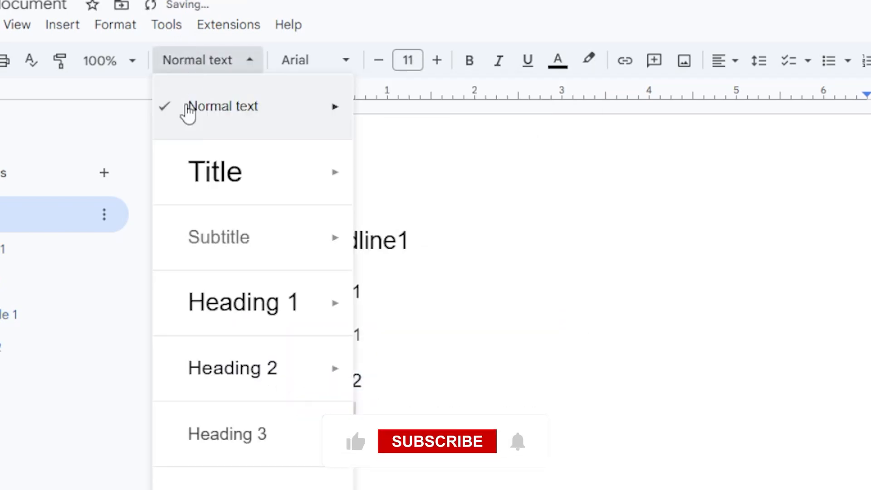
{"action": "left_click", "coordinate": [252, 442]}
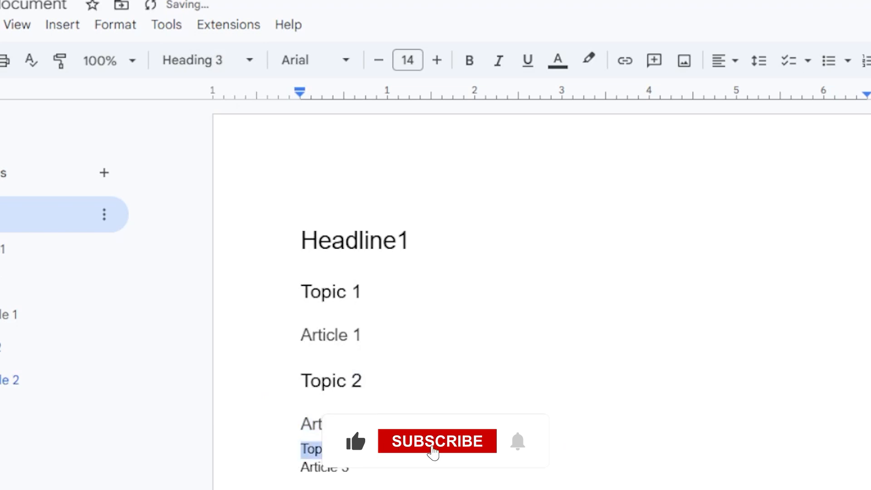
Apply the Heading 2 style to the Topic 3 line.
{"action": "left_click", "coordinate": [195, 60]}
{"action": "mouse_move", "coordinate": [253, 371]}
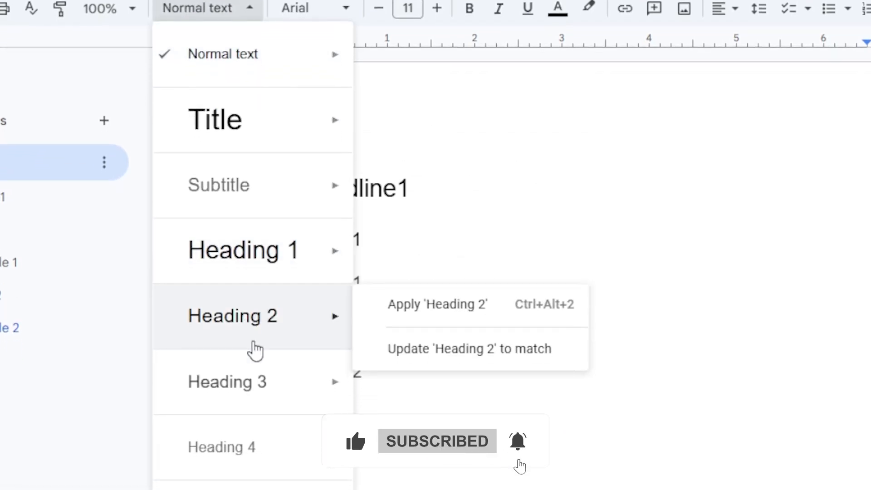
{"action": "left_click", "coordinate": [266, 323]}
{"action": "left_click", "coordinate": [383, 459]}
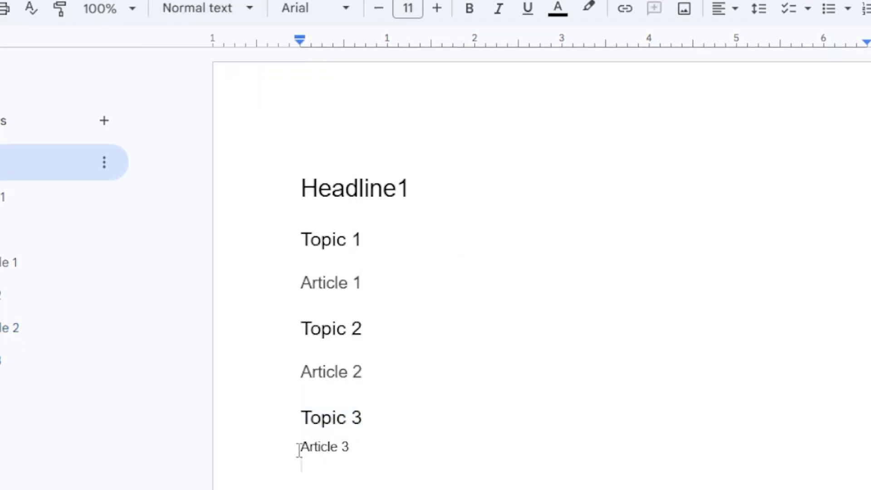
Apply the Heading 3 style to the Article 3 line.
{"action": "left_click_drag", "start_coordinate": [298, 450], "coordinate": [353, 449]}
{"action": "left_click", "coordinate": [191, 8]}
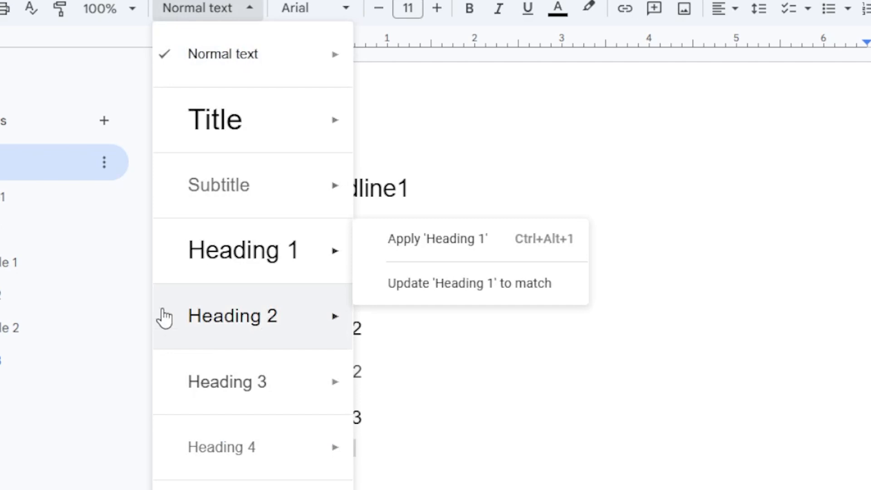
{"action": "left_click", "coordinate": [252, 402]}
Insert a table of contents with blue links at the start of the document, before Headline1.
{"action": "left_click_drag", "start_coordinate": [301, 325], "coordinate": [379, 325]}
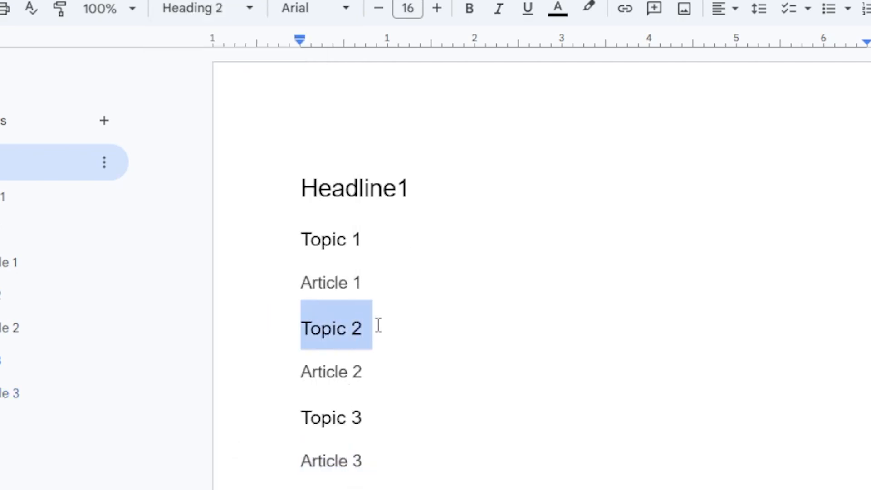
{"action": "left_click", "coordinate": [460, 291]}
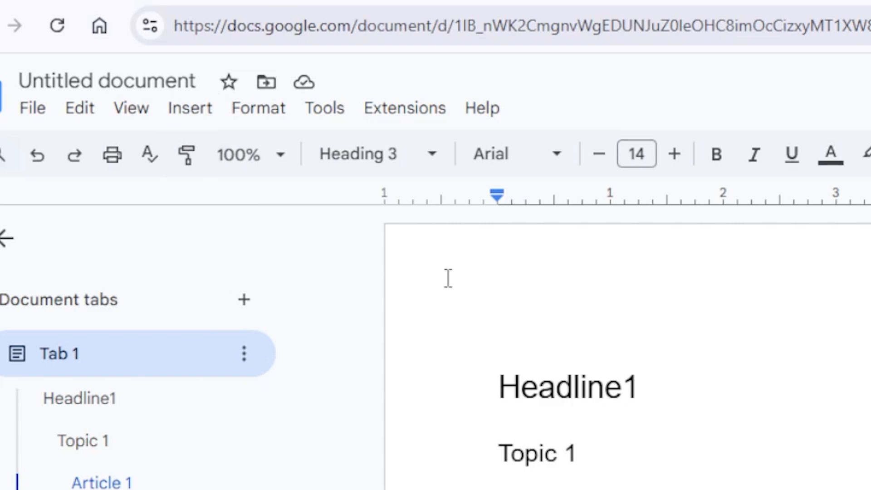
{"action": "left_click", "coordinate": [488, 342]}
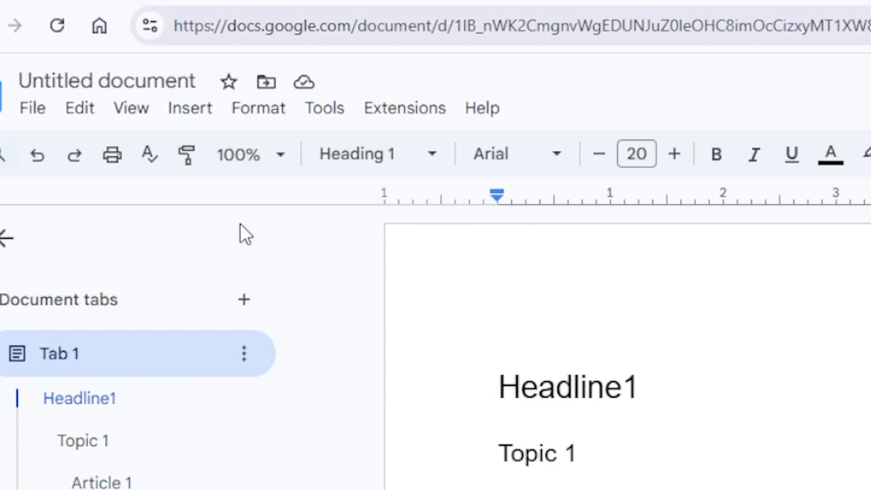
{"action": "left_click", "coordinate": [187, 119]}
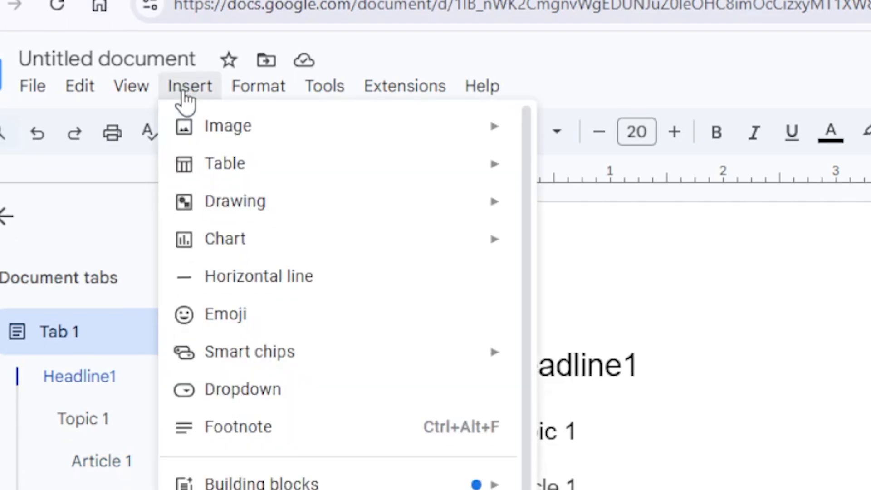
{"action": "scroll", "coordinate": [338, 265], "scroll_direction": "down", "scroll_amount": 1}
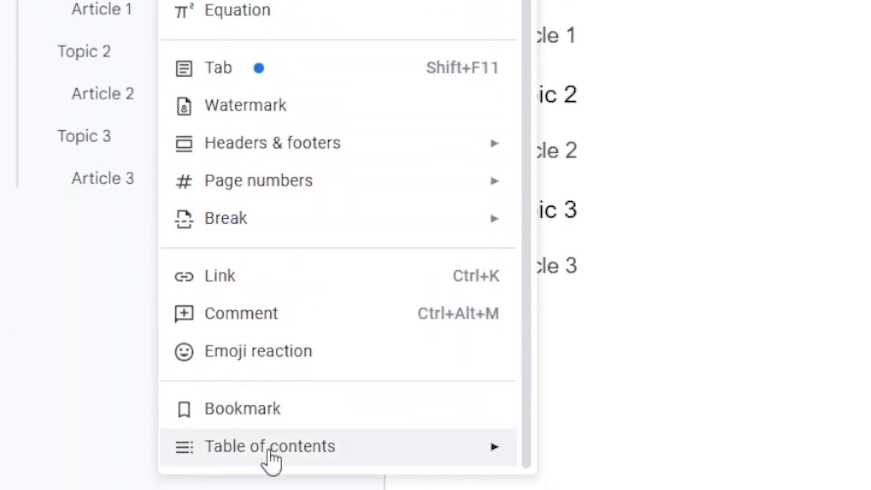
{"action": "mouse_move", "coordinate": [331, 458]}
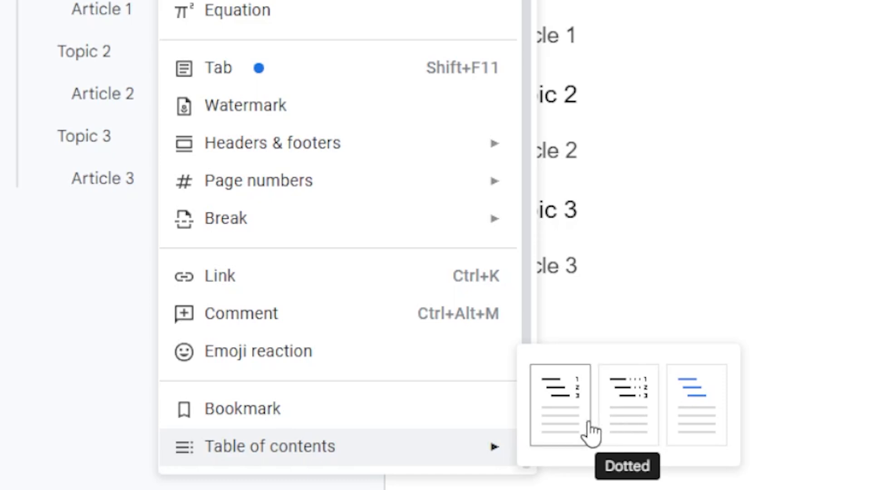
{"action": "left_click", "coordinate": [690, 415]}
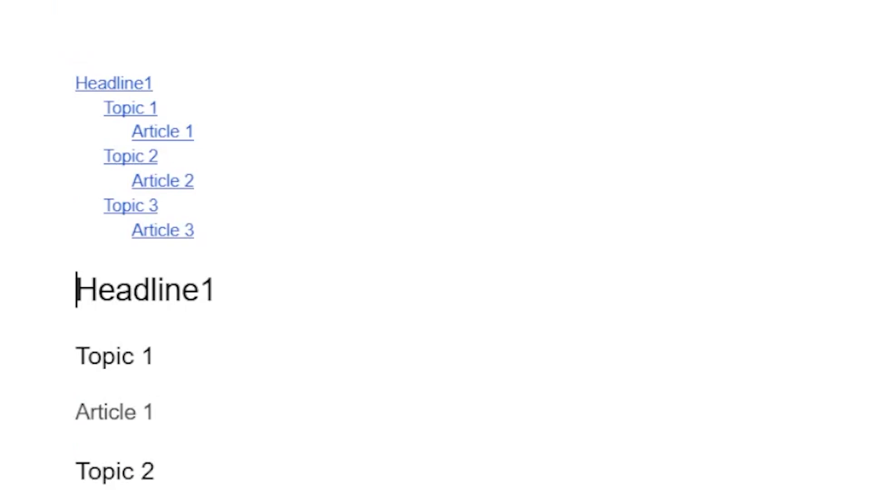
Follow the table of contents links to check that they jump to the matching headings.
{"action": "scroll", "coordinate": [724, 196], "scroll_direction": "down", "scroll_amount": 3}
{"action": "scroll", "coordinate": [724, 196], "scroll_direction": "up", "scroll_amount": 3}
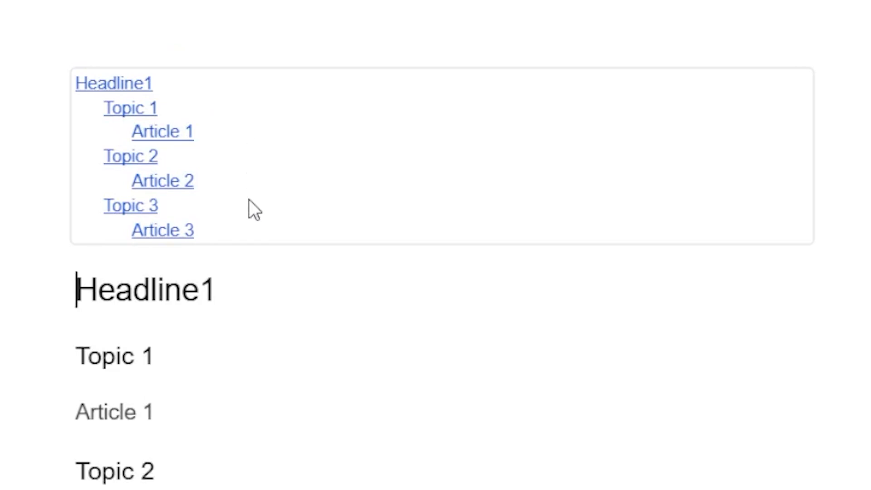
{"action": "left_click", "coordinate": [157, 134]}
{"action": "left_click", "coordinate": [206, 172]}
{"action": "left_click_drag", "start_coordinate": [76, 412], "coordinate": [157, 411]}
{"action": "left_click", "coordinate": [171, 412]}
{"action": "left_click", "coordinate": [175, 233]}
{"action": "left_click", "coordinate": [215, 265]}
{"action": "scroll", "coordinate": [173, 130], "scroll_direction": "up", "scroll_amount": 8}
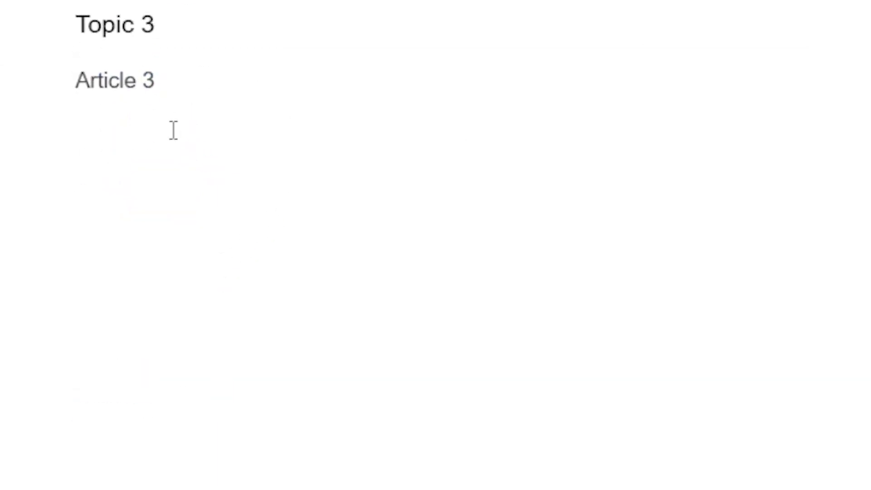
{"action": "scroll", "coordinate": [188, 189], "scroll_direction": "up", "scroll_amount": 4}
Append 111 to the Headline1 heading and update the table of contents.
{"action": "left_click", "coordinate": [214, 97]}
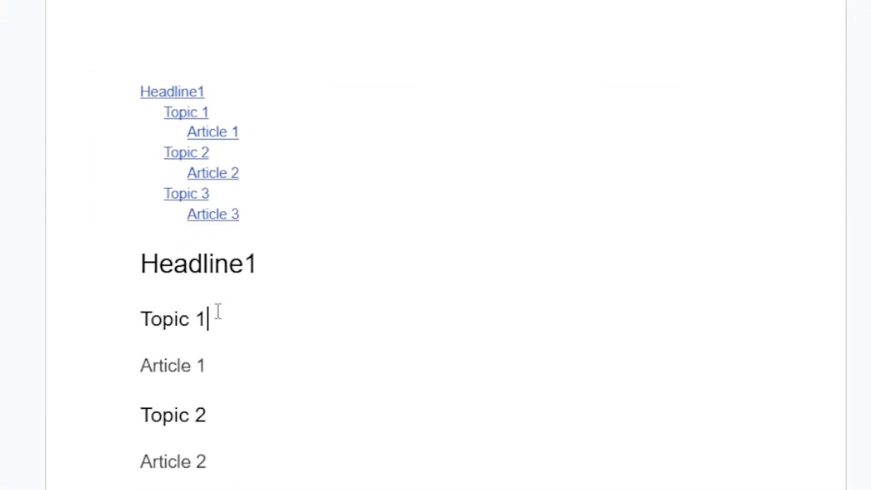
{"action": "type", "text": "111"}
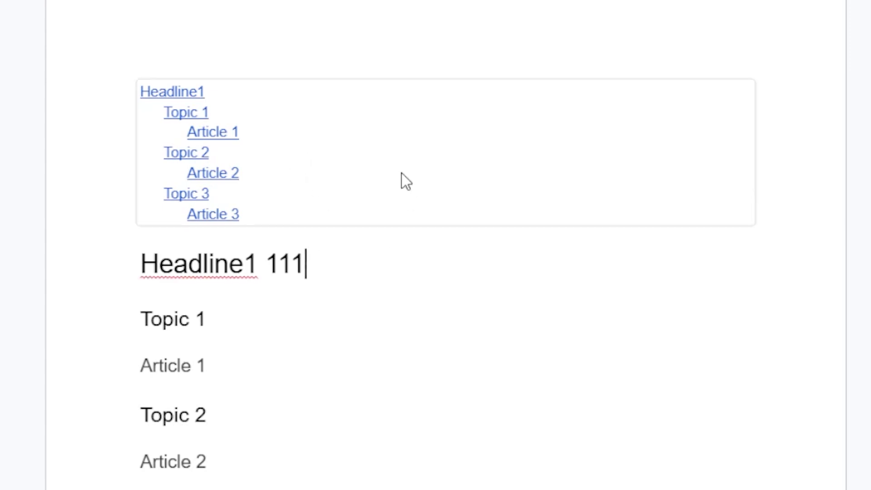
{"action": "left_click", "coordinate": [360, 135]}
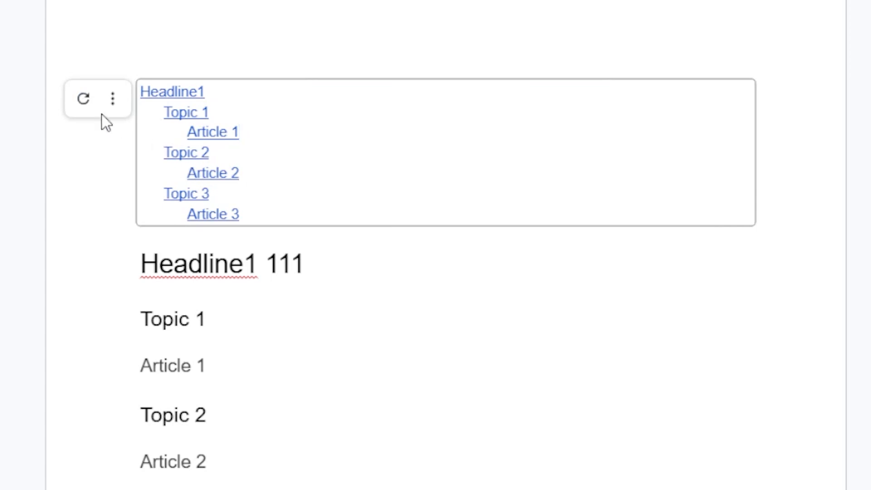
{"action": "left_click", "coordinate": [86, 108]}
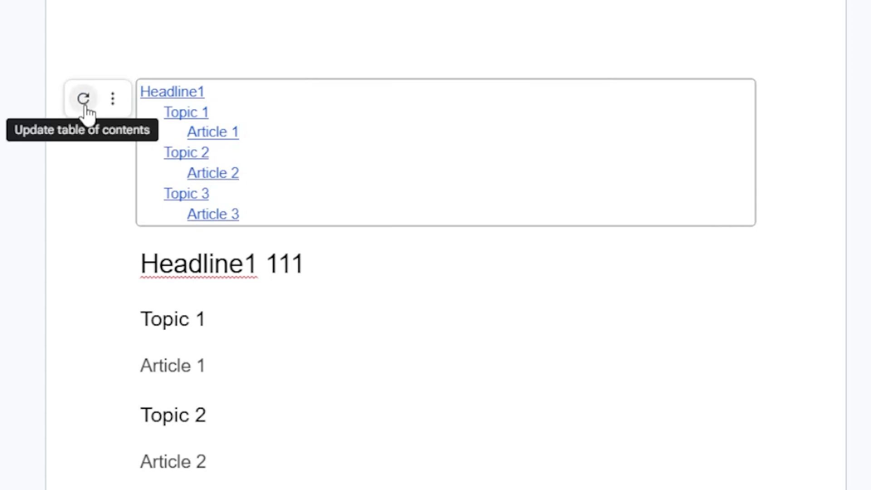
{"action": "left_click", "coordinate": [84, 104]}
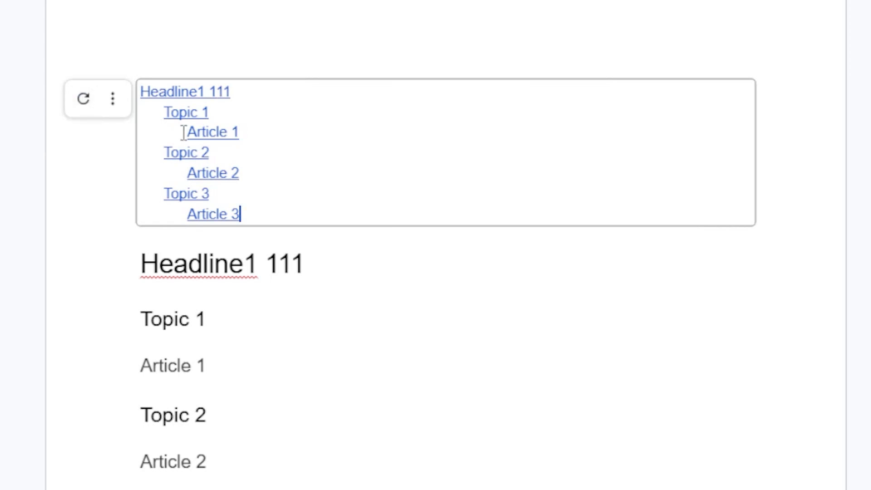
Delete the 111 text from the Headline1 heading and refresh the table of contents.
{"action": "left_click_drag", "start_coordinate": [242, 92], "coordinate": [145, 100]}
{"action": "left_click", "coordinate": [330, 173]}
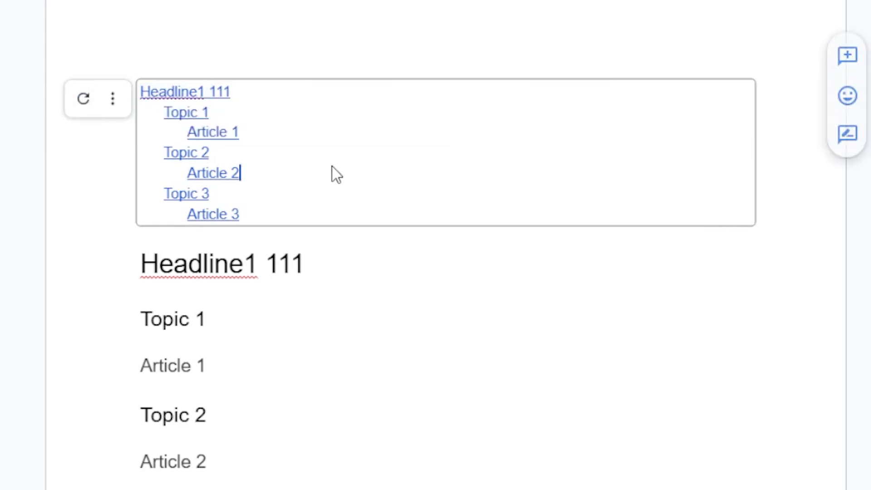
{"action": "left_click_drag", "start_coordinate": [276, 264], "coordinate": [302, 262]}
{"action": "key", "text": "BackSpace"}
{"action": "left_click", "coordinate": [211, 150]}
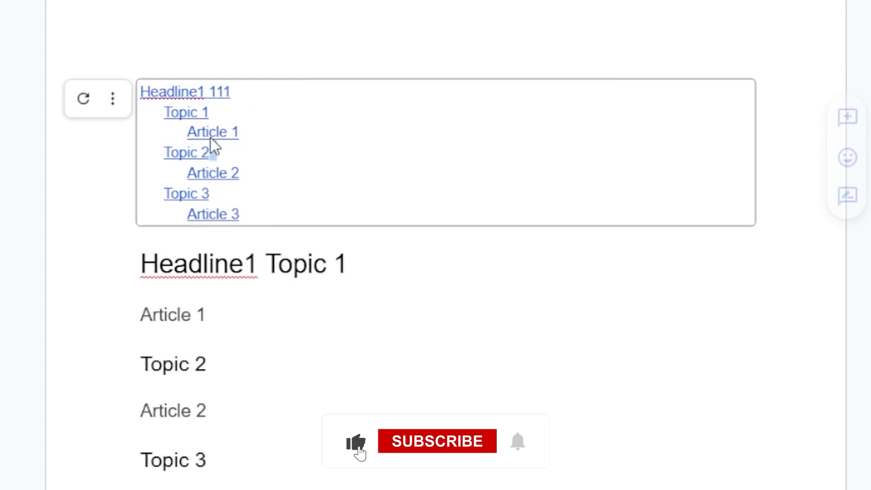
{"action": "left_click", "coordinate": [84, 98]}
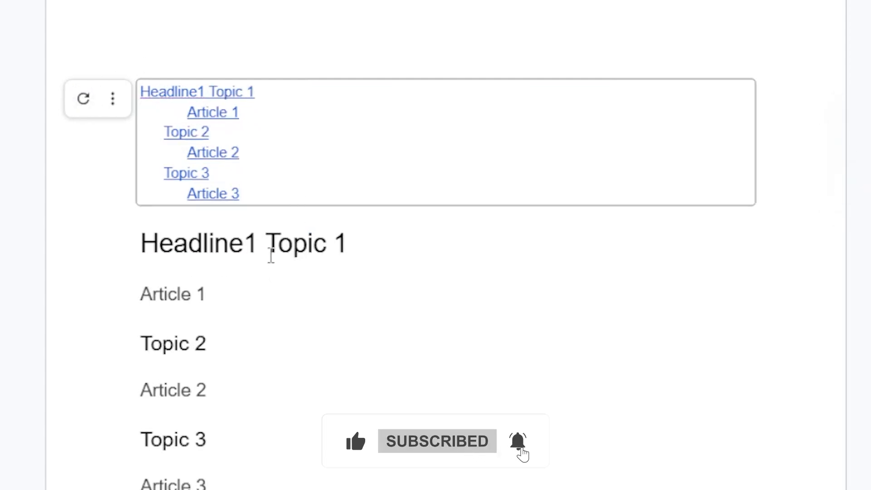
Split Topic 1 back onto its own line below Headline1 and refresh the table of contents.
{"action": "left_click", "coordinate": [271, 257]}
{"action": "key", "text": "Return"}
{"action": "left_click", "coordinate": [304, 127]}
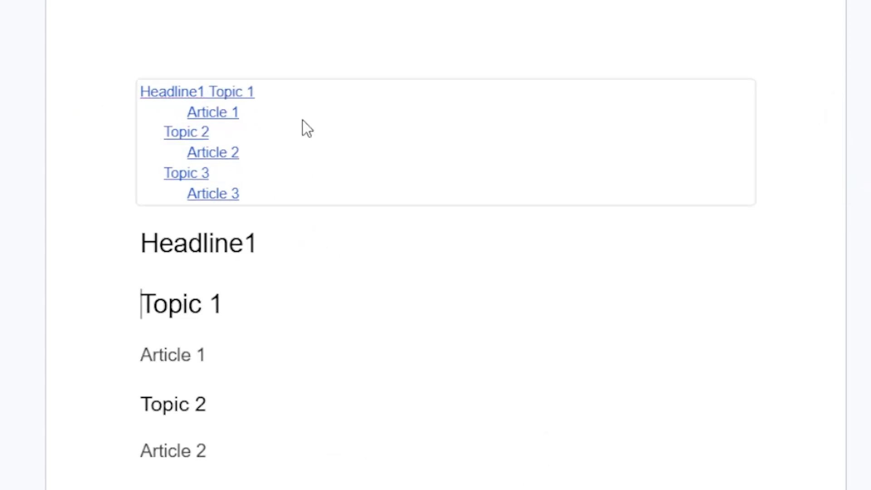
{"action": "left_click", "coordinate": [83, 100]}
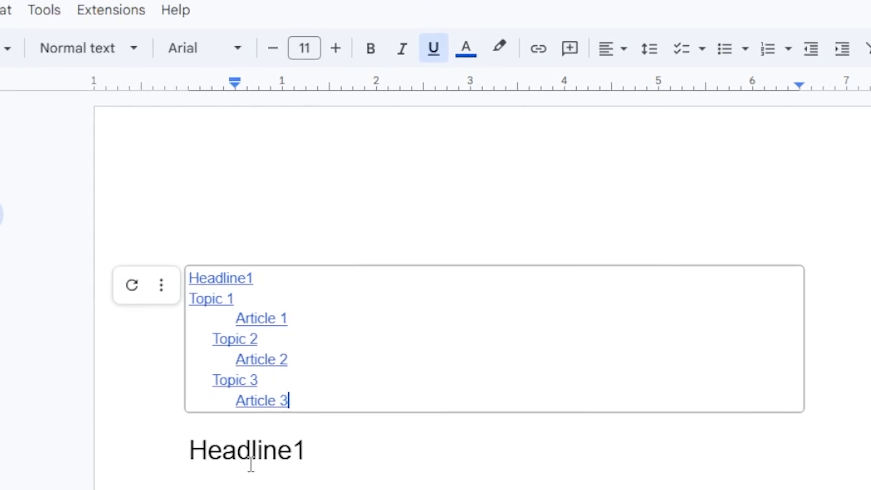
Restyle the Topic 1 line as Heading 2 and refresh the table of contents.
{"action": "left_click_drag", "start_coordinate": [190, 488], "coordinate": [272, 488]}
{"action": "left_click", "coordinate": [93, 56]}
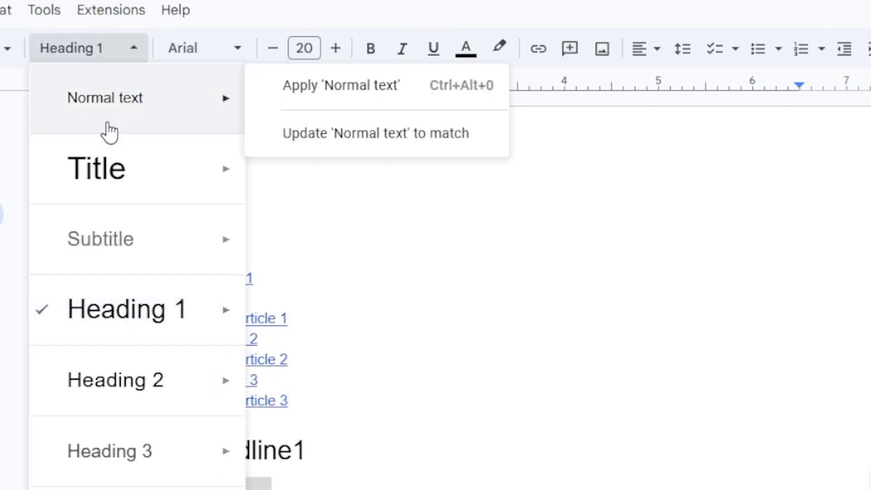
{"action": "left_click", "coordinate": [130, 378]}
{"action": "left_click", "coordinate": [327, 381]}
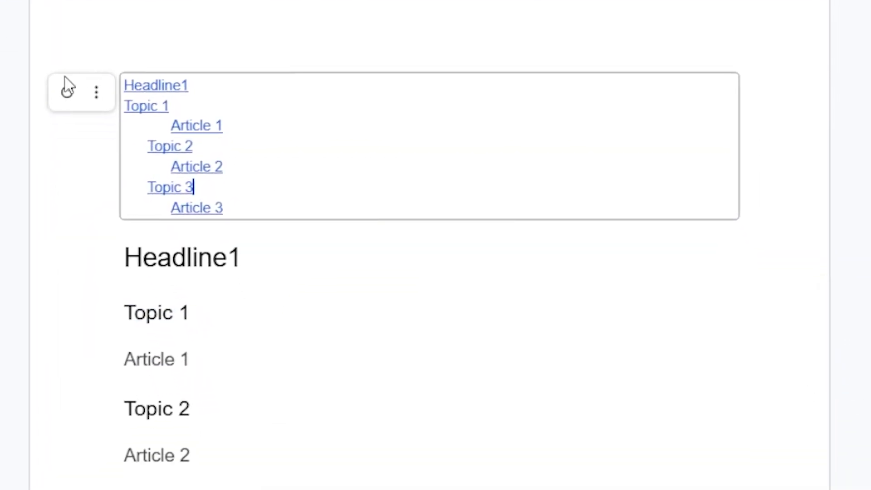
{"action": "left_click", "coordinate": [68, 93]}
{"action": "left_click", "coordinate": [289, 313]}
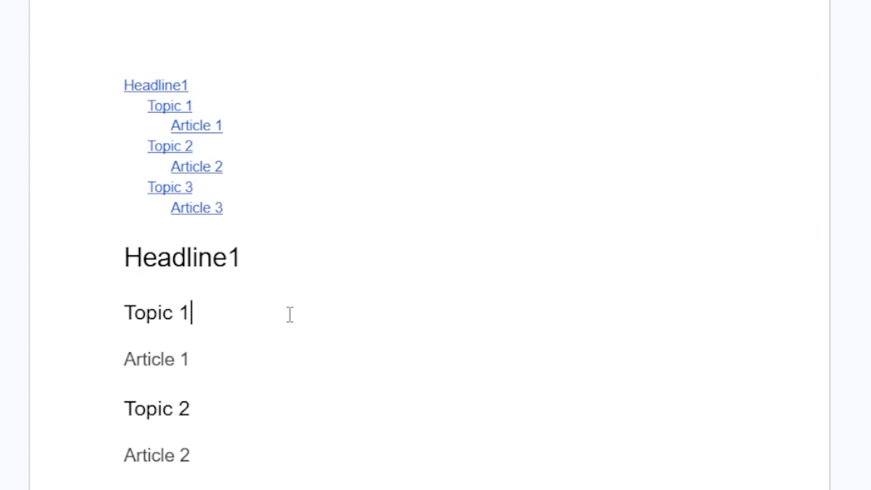
Format the Headline1 entry in the table of contents as bold, 13 pt, dark red text and refresh the table of contents.
{"action": "left_click", "coordinate": [268, 129]}
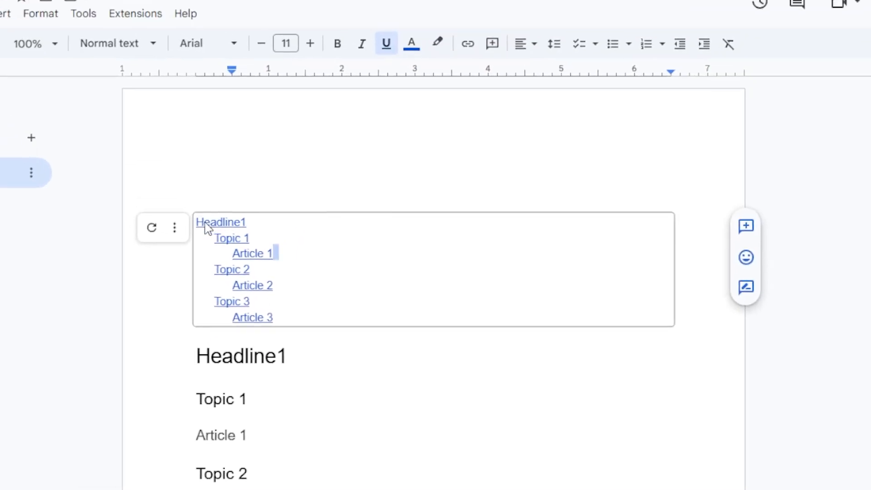
{"action": "left_click_drag", "start_coordinate": [255, 226], "coordinate": [188, 229]}
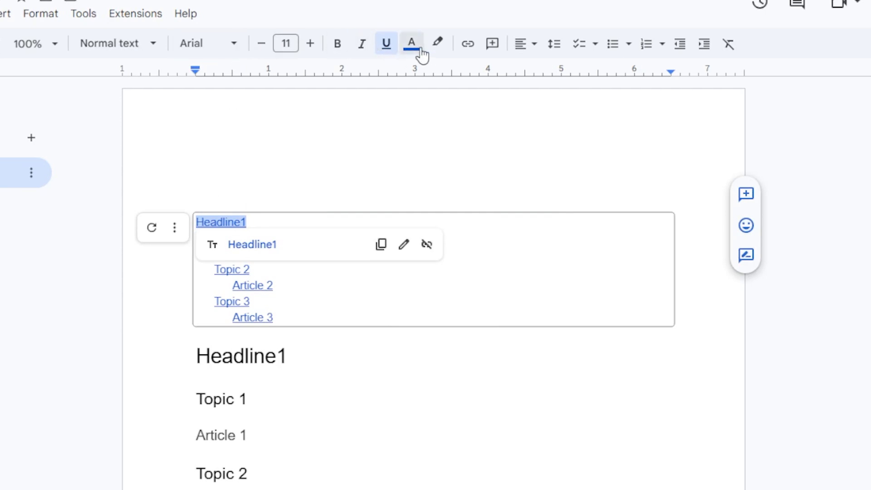
{"action": "left_click", "coordinate": [308, 51]}
{"action": "left_click", "coordinate": [309, 51]}
{"action": "left_click", "coordinate": [339, 49]}
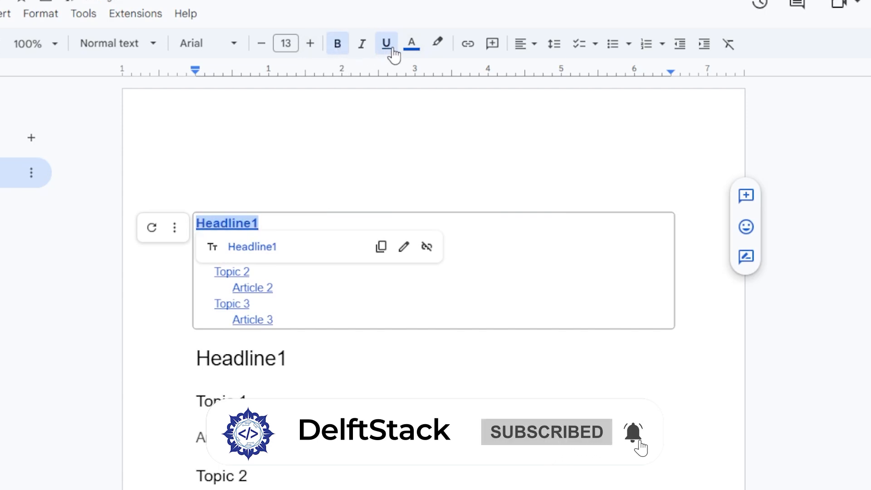
{"action": "left_click", "coordinate": [411, 43]}
{"action": "left_click", "coordinate": [415, 90]}
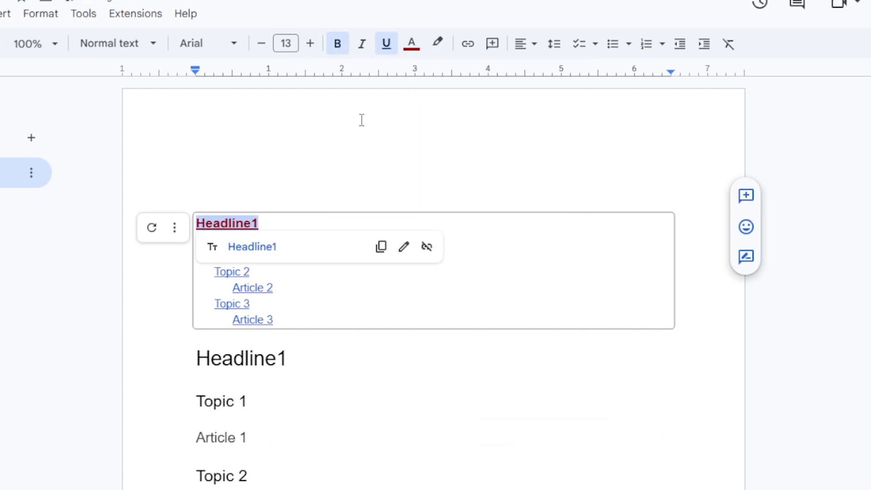
{"action": "left_click", "coordinate": [153, 229]}
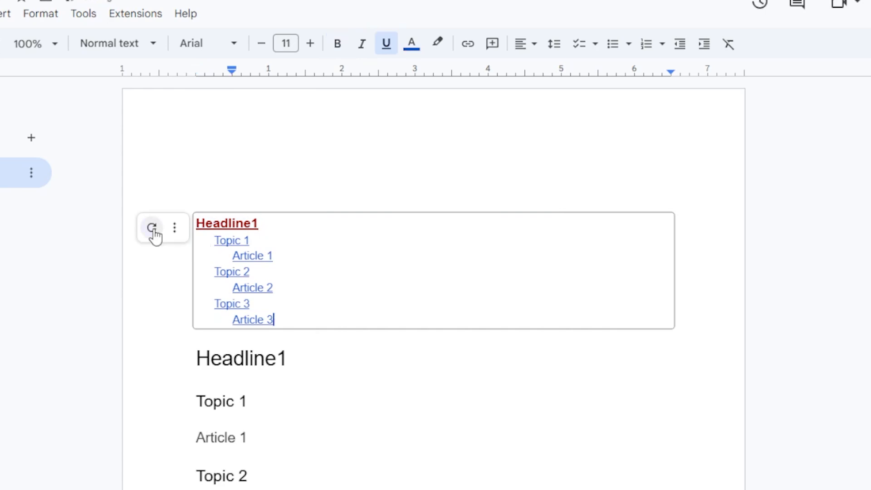
Scroll through the document to inspect the refreshed table of contents and the headings below it.
{"action": "left_click", "coordinate": [328, 256]}
{"action": "left_click", "coordinate": [347, 369]}
{"action": "left_click", "coordinate": [368, 286]}
{"action": "left_click", "coordinate": [295, 178]}
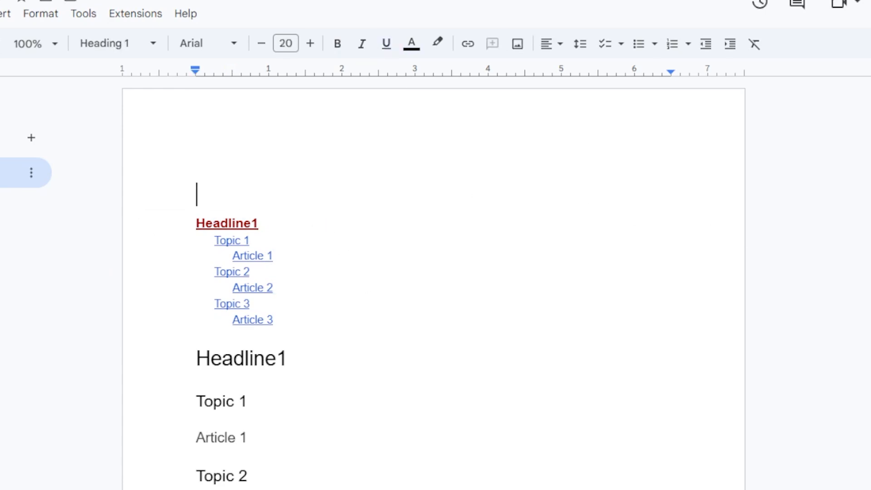
{"action": "scroll", "coordinate": [498, 351], "scroll_direction": "down", "scroll_amount": 3}
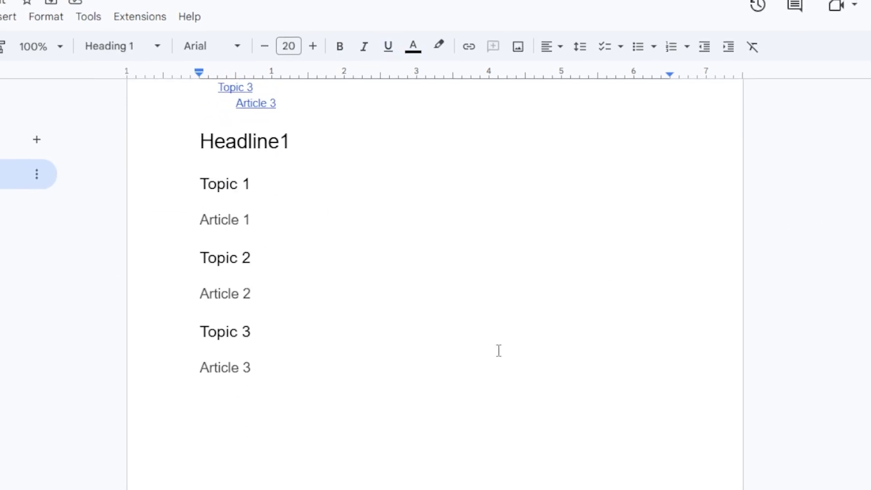
{"action": "scroll", "coordinate": [498, 351], "scroll_direction": "up", "scroll_amount": 3}
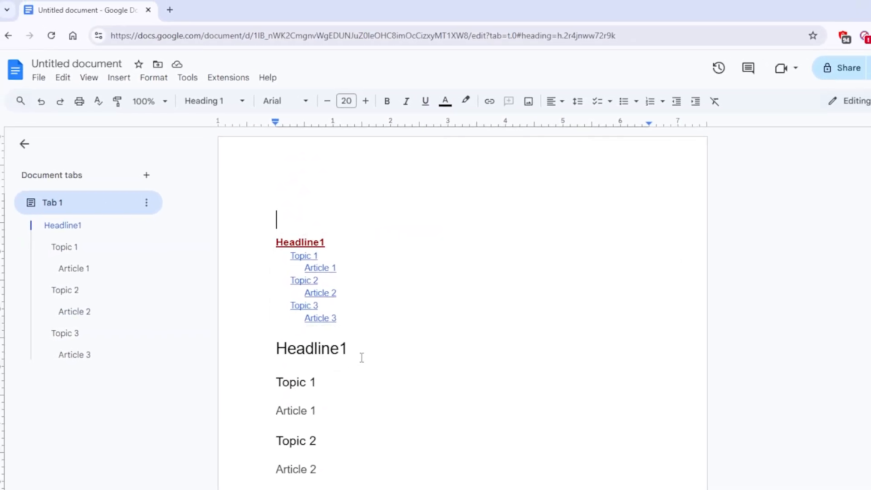
{"action": "left_click", "coordinate": [372, 271]}
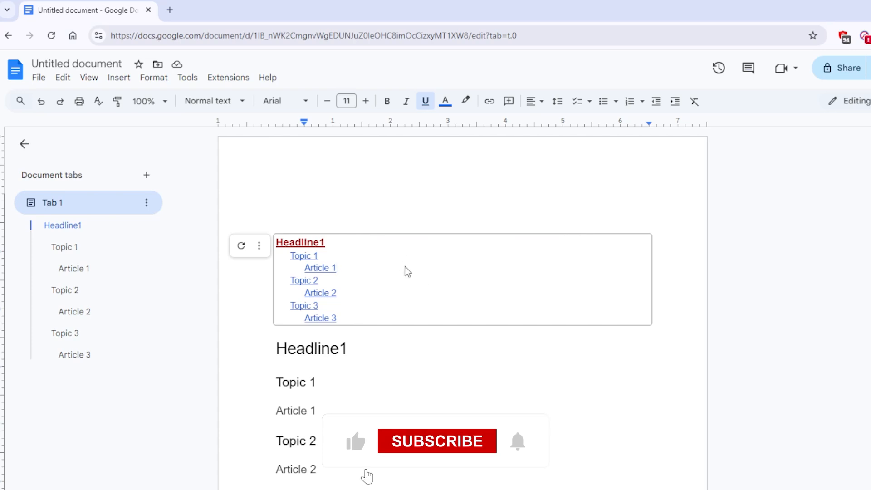
{"action": "scroll", "coordinate": [525, 191], "scroll_direction": "down", "scroll_amount": 1}
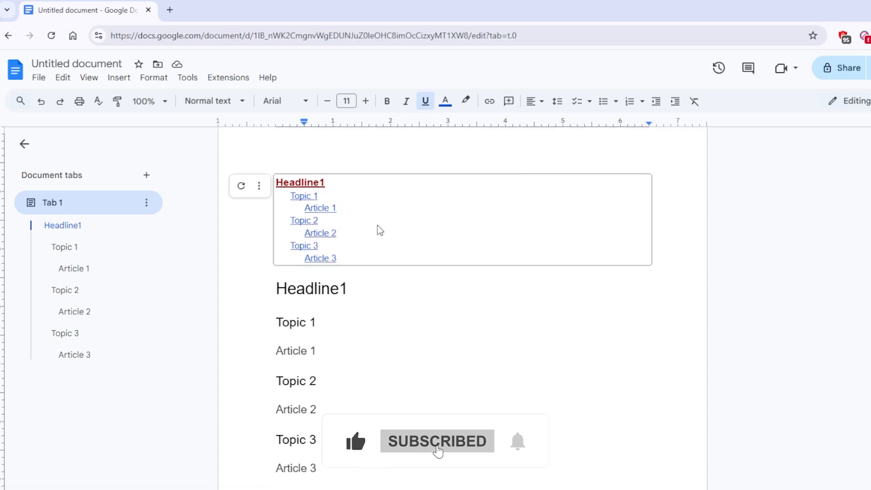
{"action": "scroll", "coordinate": [350, 221], "scroll_direction": "up", "scroll_amount": 1}
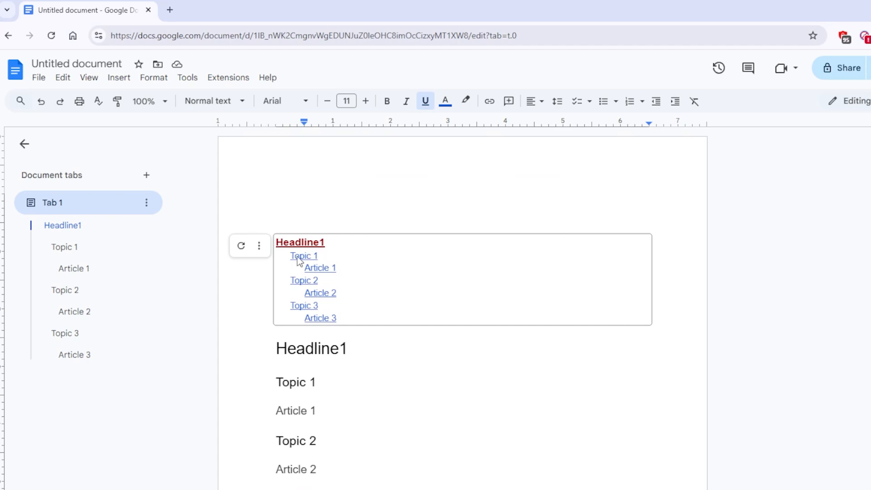
Remove the linked table of contents from the top of the document.
{"action": "left_click", "coordinate": [259, 246]}
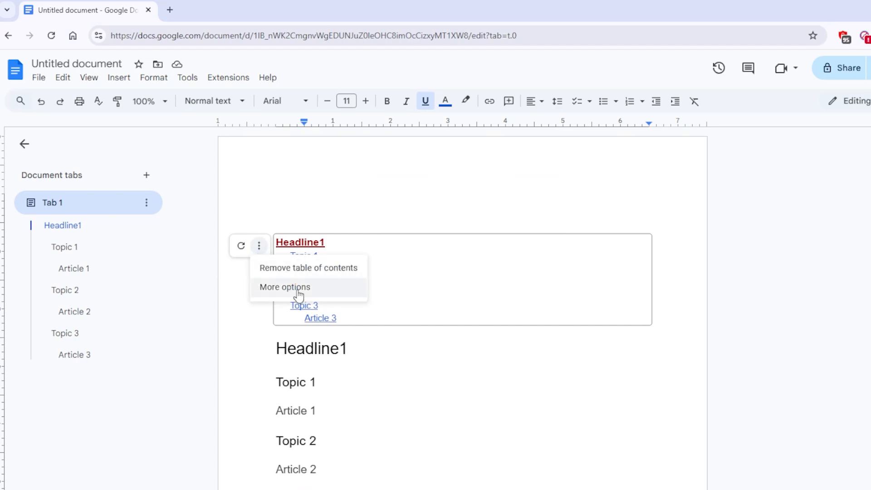
{"action": "left_click", "coordinate": [316, 269]}
{"action": "left_click", "coordinate": [278, 233]}
{"action": "left_click", "coordinate": [270, 253]}
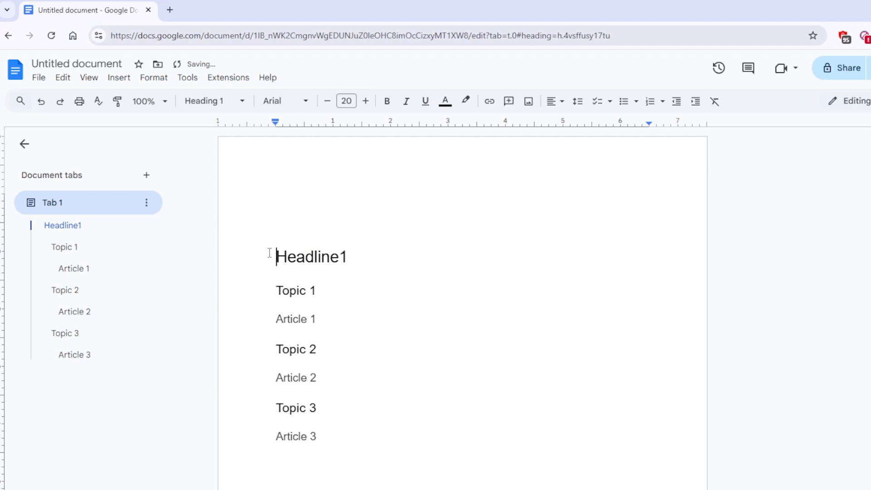
Insert a table of contents with dotted leaders and page numbers above the Headline1 heading.
{"action": "left_click", "coordinate": [274, 223]}
{"action": "left_click", "coordinate": [115, 79]}
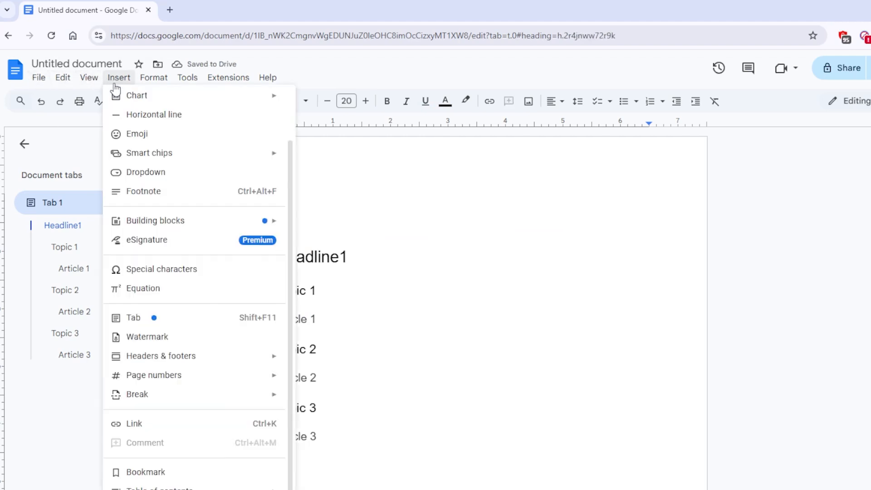
{"action": "mouse_move", "coordinate": [191, 467]}
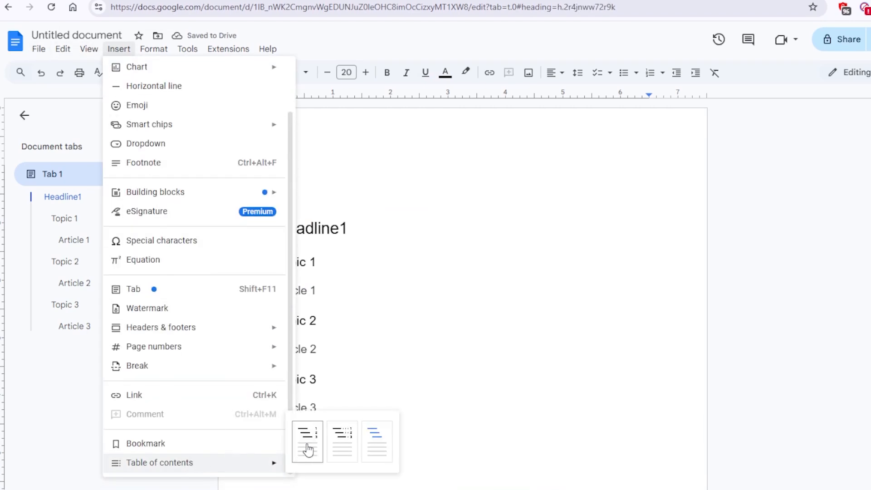
{"action": "left_click", "coordinate": [340, 444]}
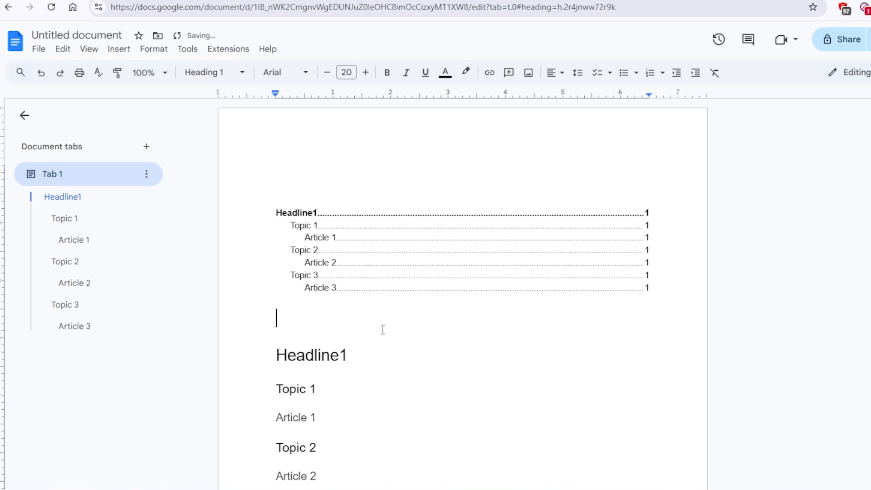
{"action": "scroll", "coordinate": [381, 328], "scroll_direction": "down", "scroll_amount": 3}
{"action": "scroll", "coordinate": [381, 328], "scroll_direction": "up", "scroll_amount": 3}
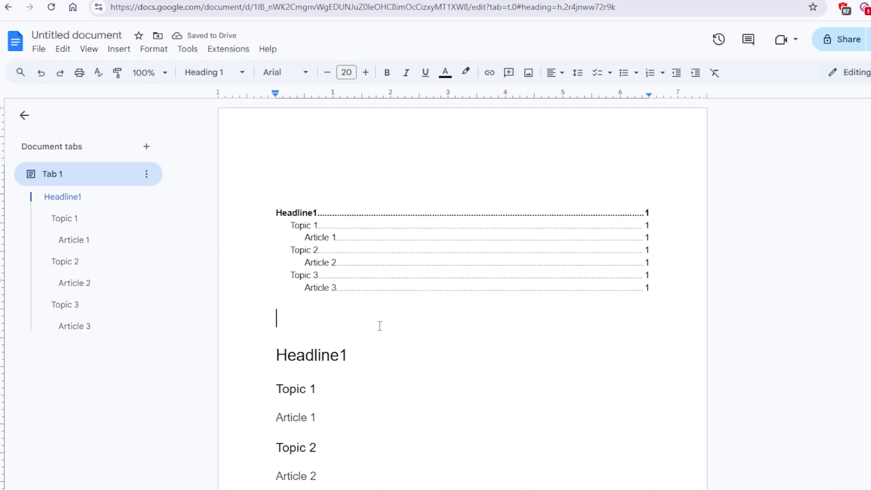